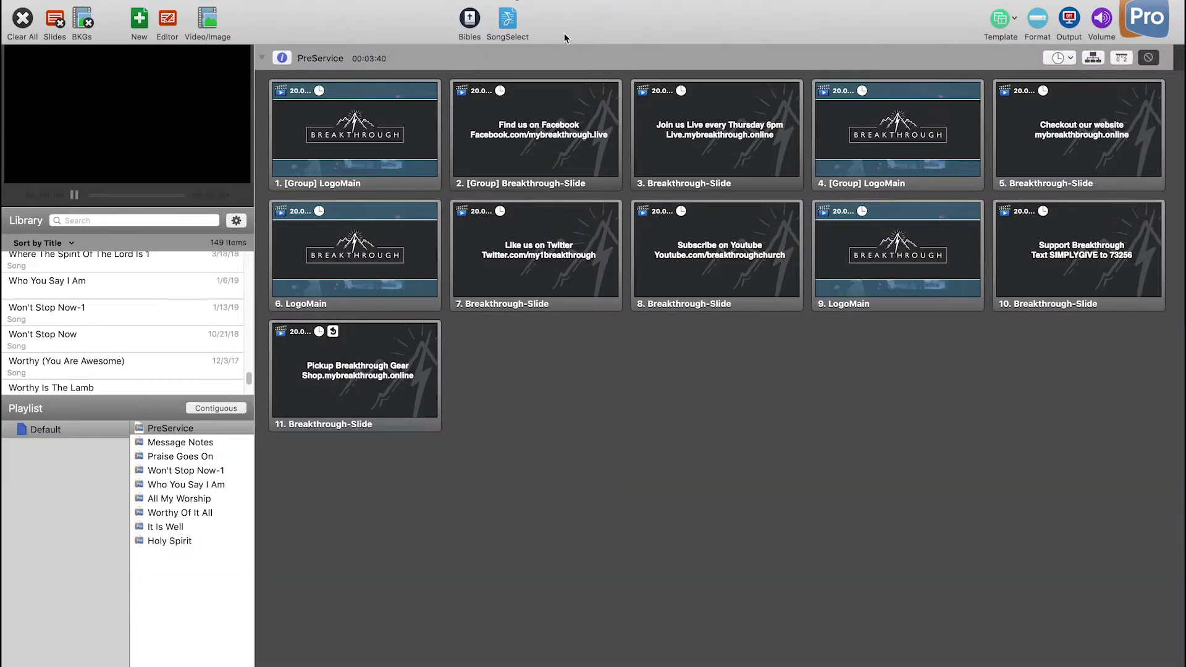
Right-click the empty top toolbar to show its display options menu.
right_click(566, 39)
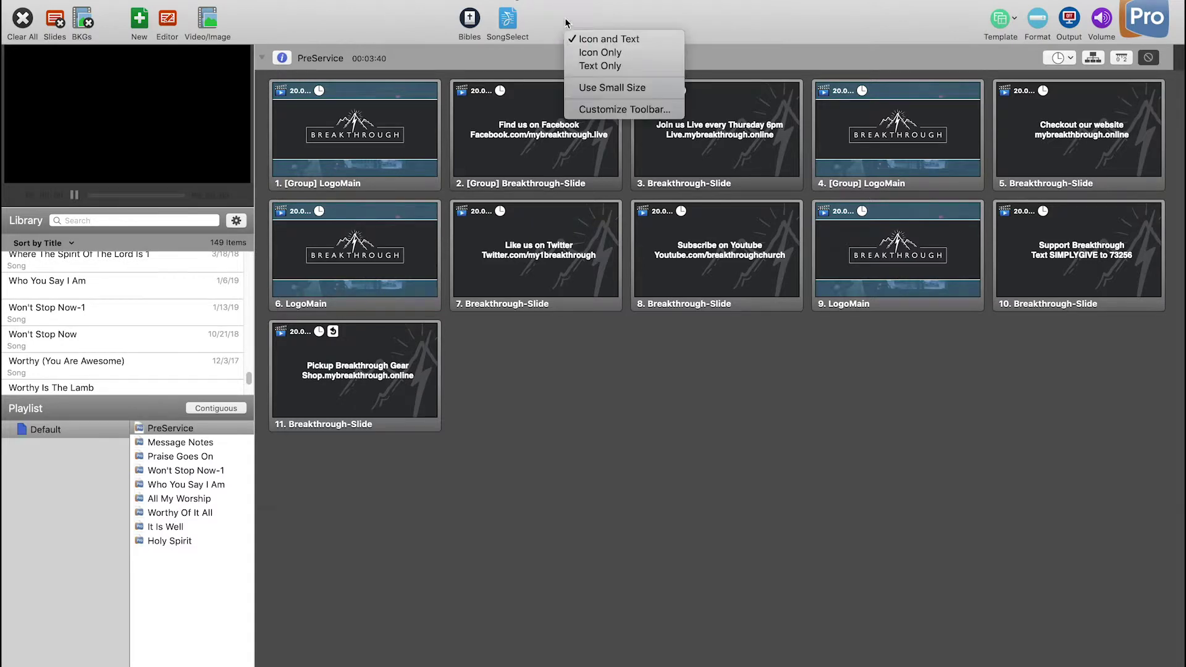
Customize the toolbar to add a Clocks button beside Bibles and SongSelect.
click(566, 23)
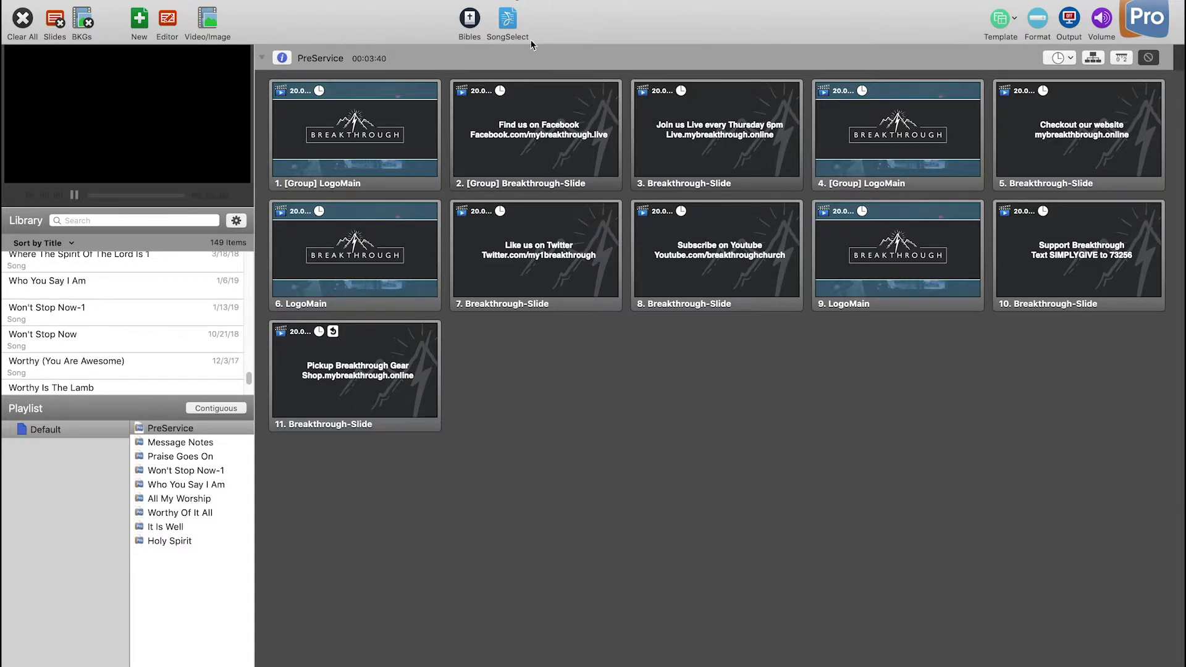
right_click(579, 36)
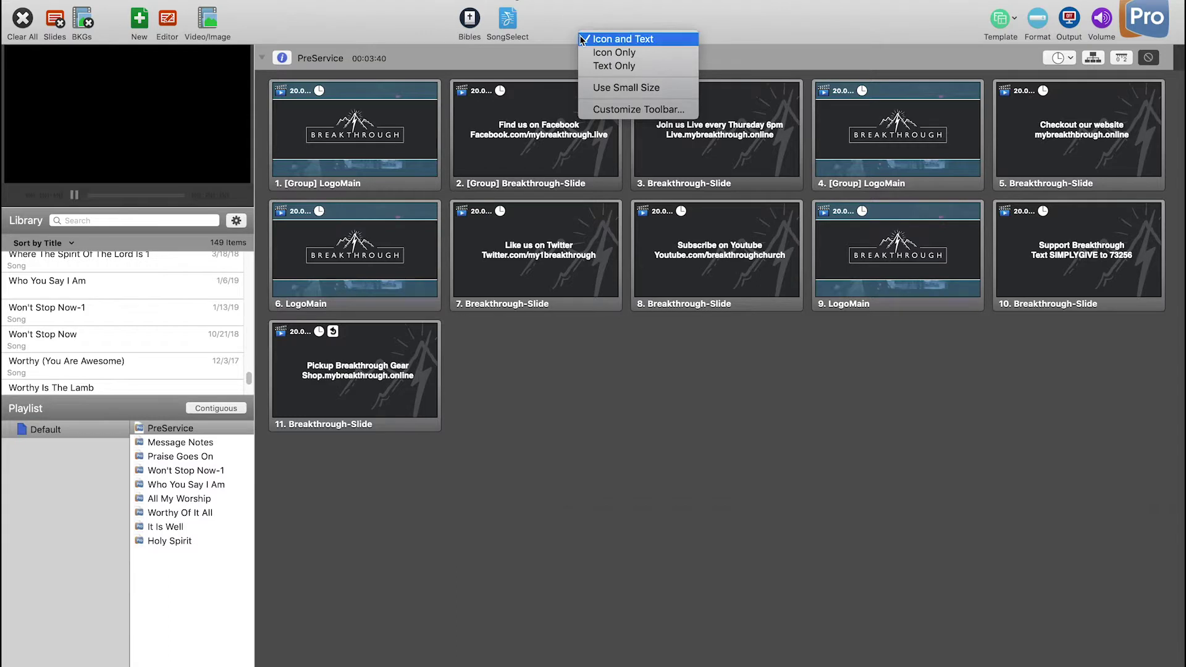
click(602, 109)
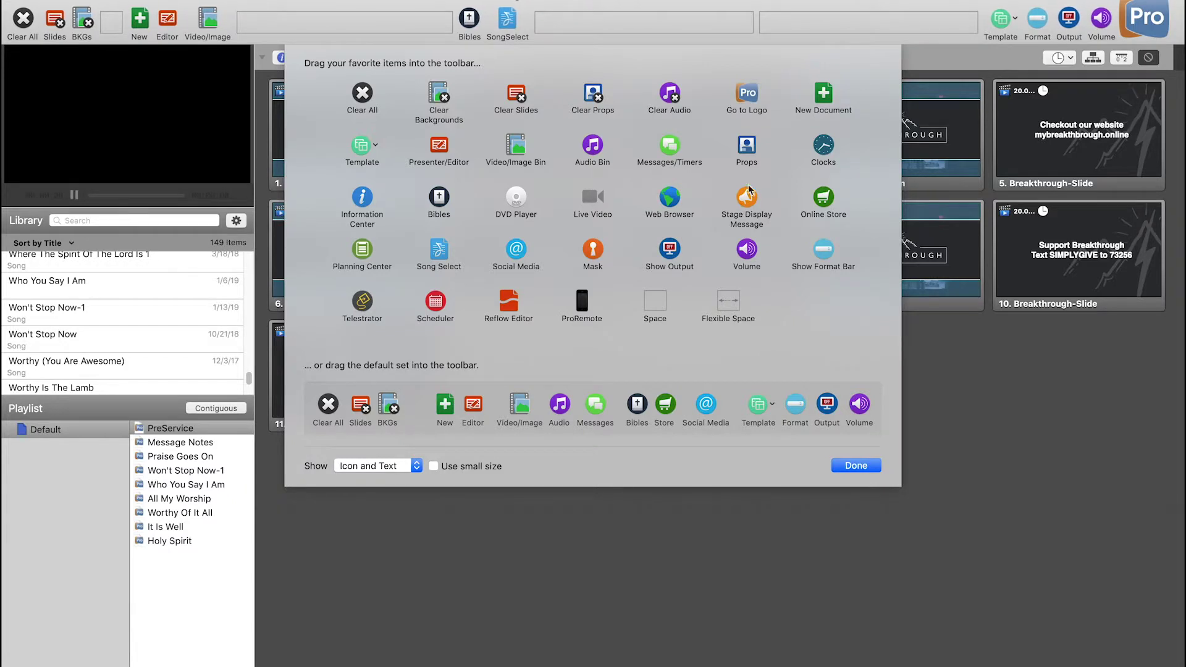
drag(823, 148, 533, 28)
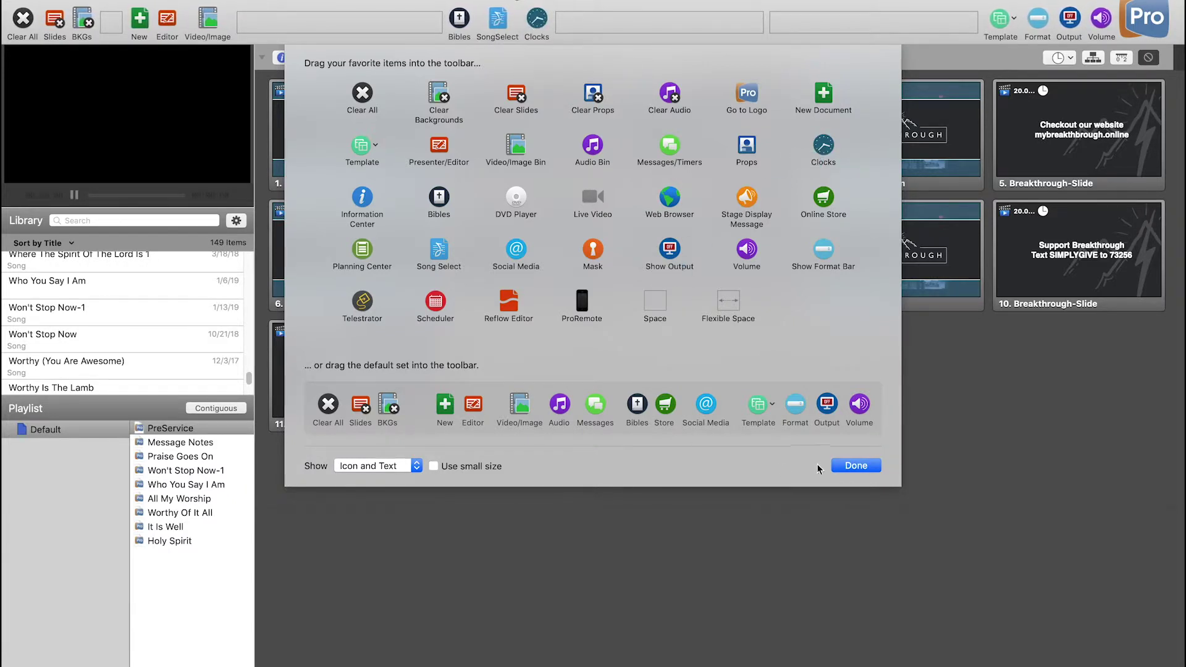
click(855, 465)
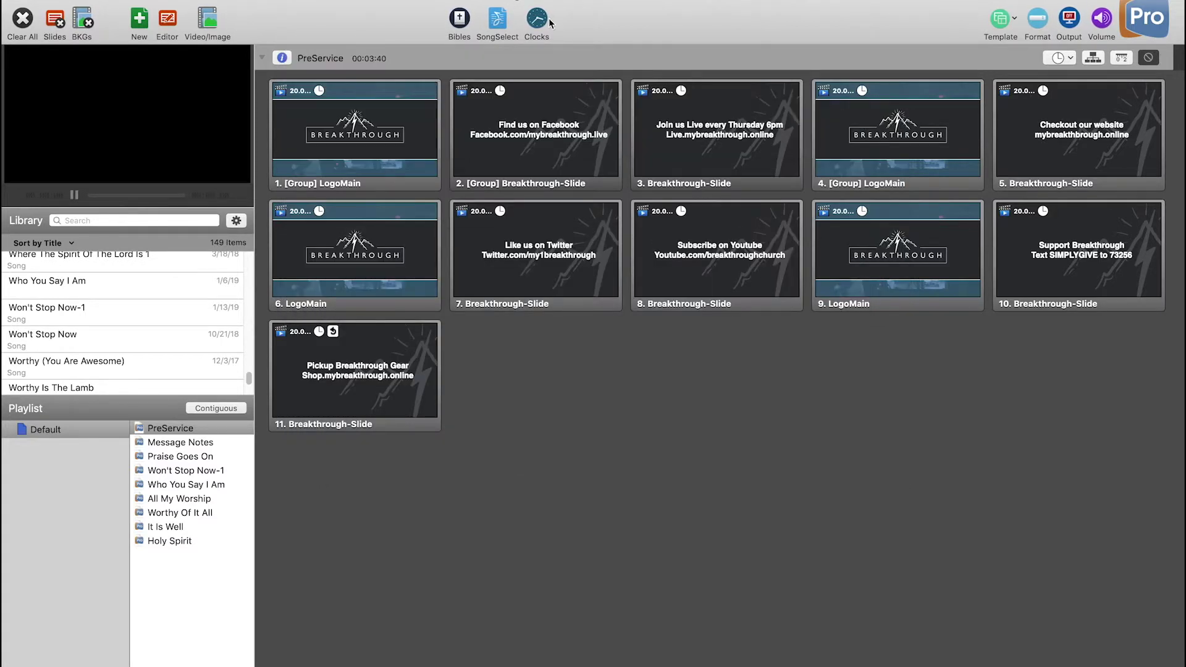
Rename Countdown 1 to 'time left' and enable Overrun for it.
click(542, 22)
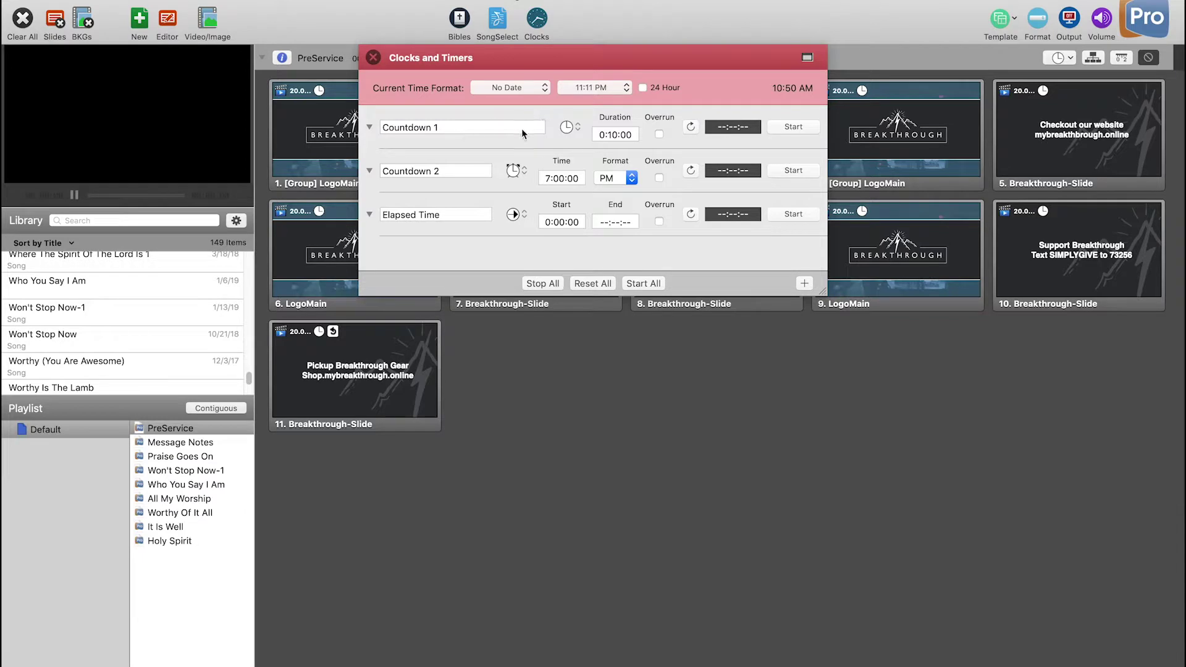
click(659, 134)
triple_click(436, 127)
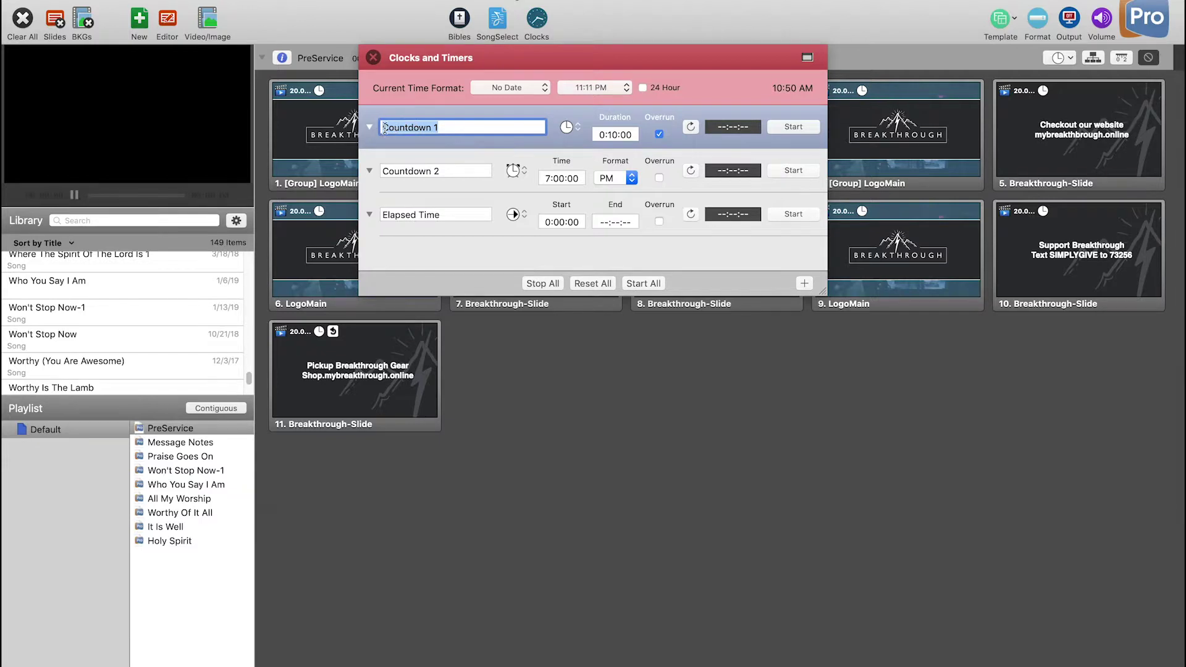
text(time left)
click(612, 135)
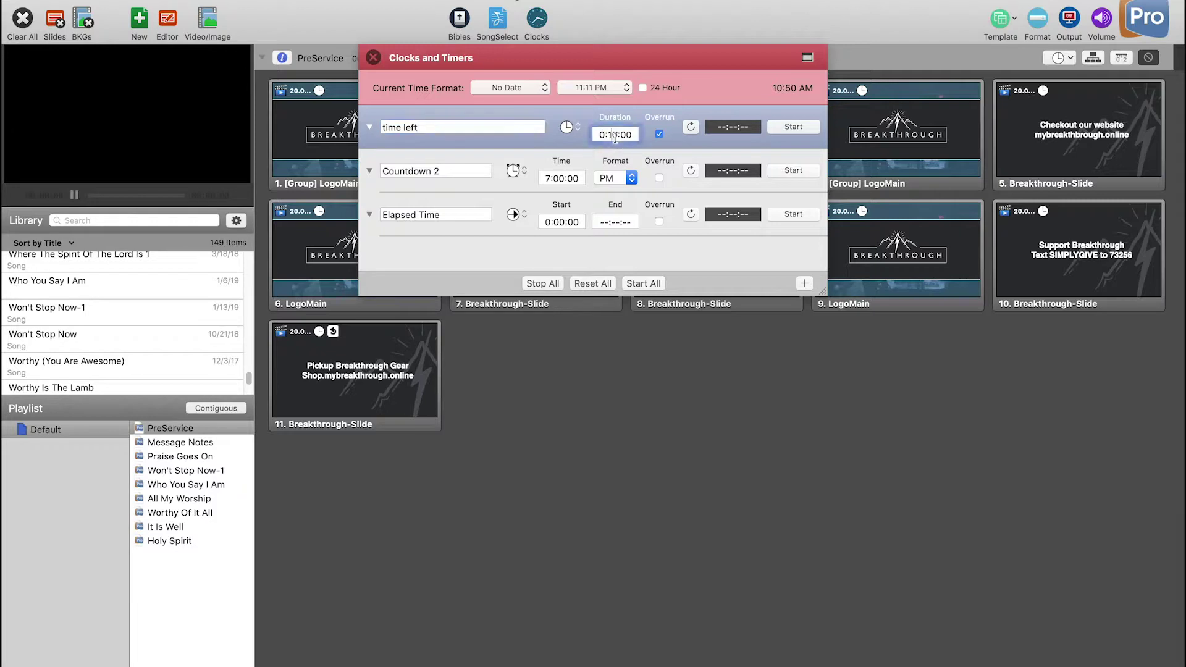
click(659, 135)
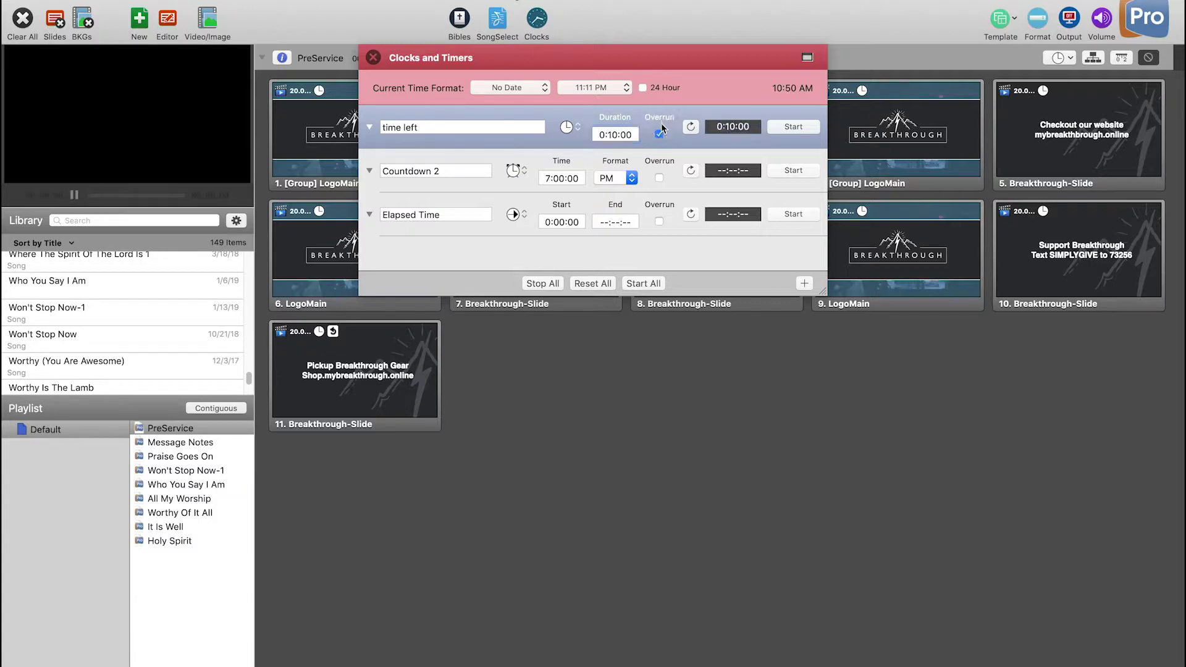
Keep 'time left' as a countdown, reset and start its 10-minute timer, then close the window.
click(575, 128)
click(621, 132)
click(692, 127)
click(782, 124)
click(373, 59)
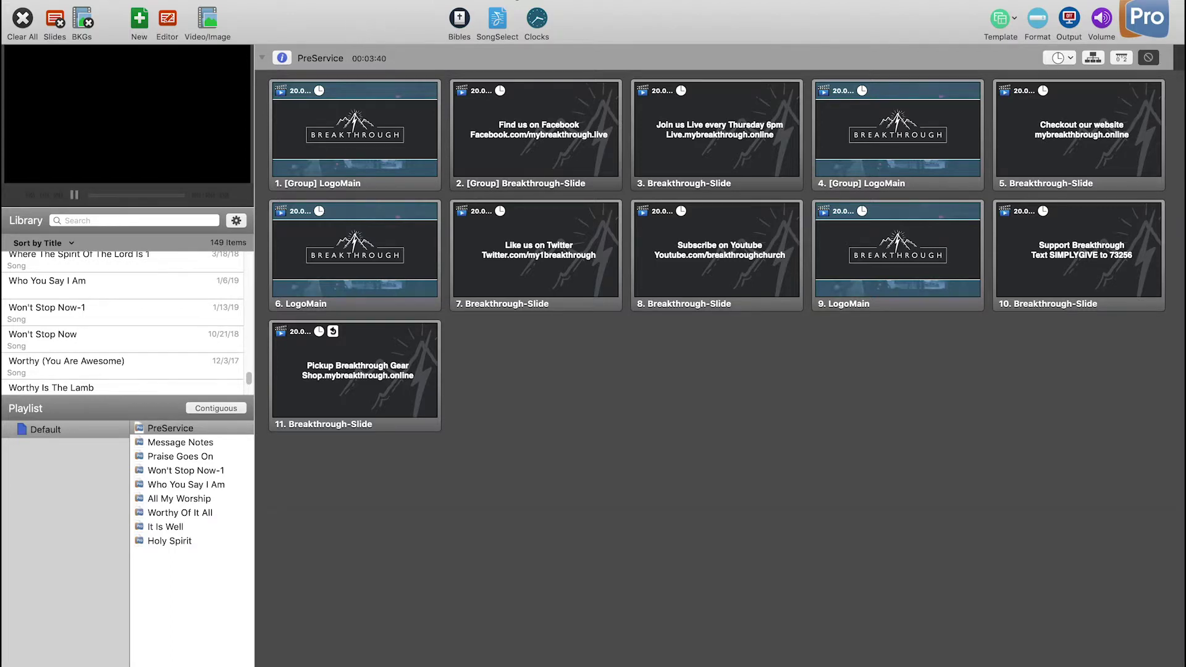
In Preferences' stage display configuration, hide current and next slide notes and chord charts.
click(61, 0)
click(80, 19)
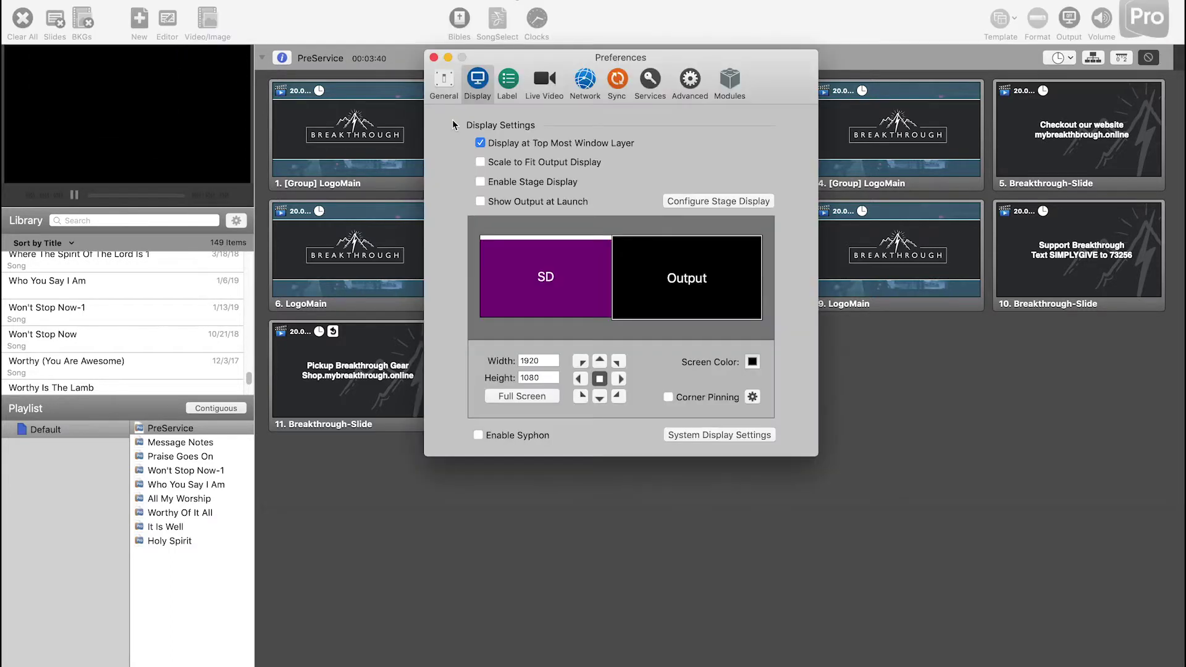
click(719, 201)
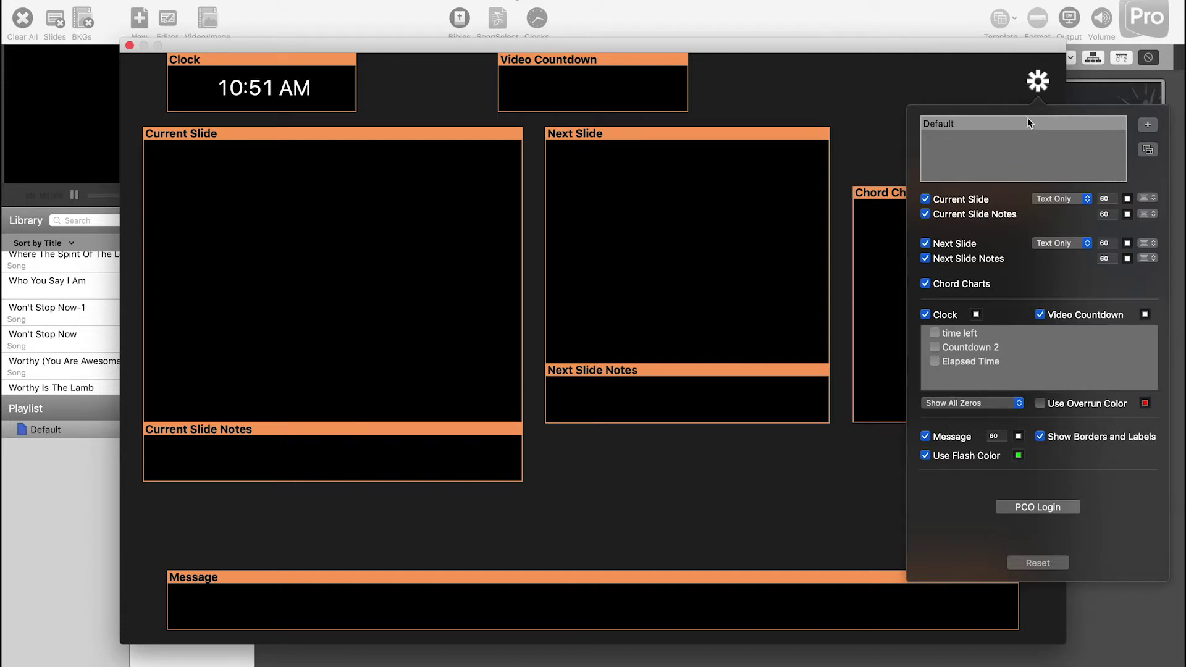
click(926, 215)
click(926, 259)
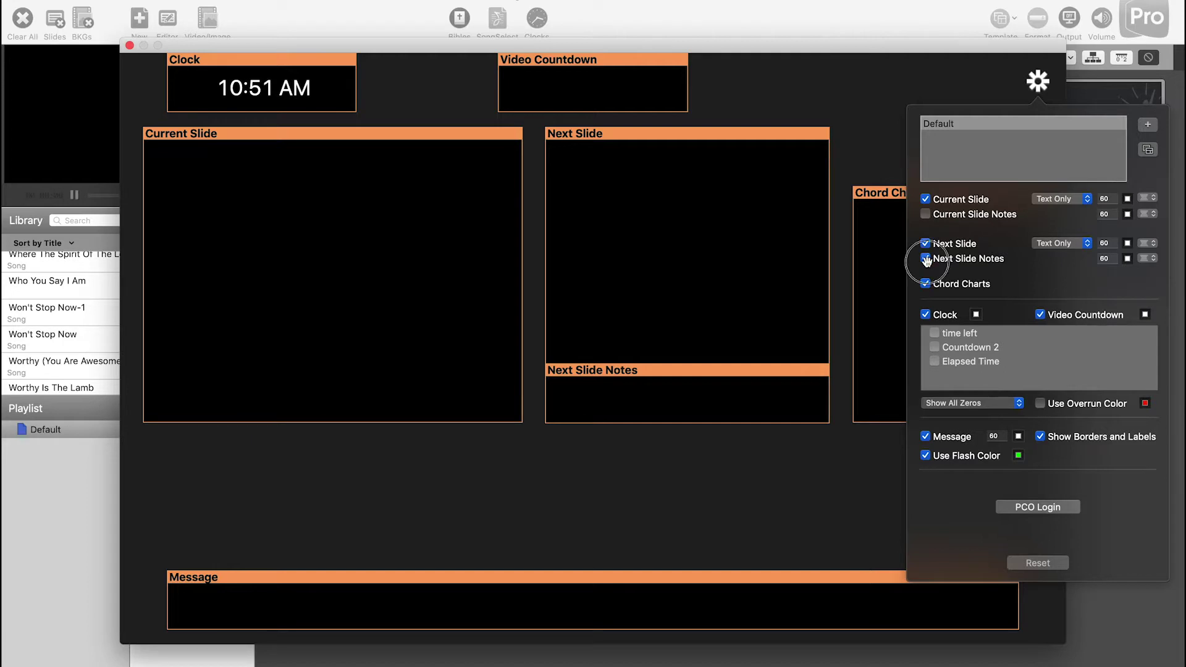
click(926, 284)
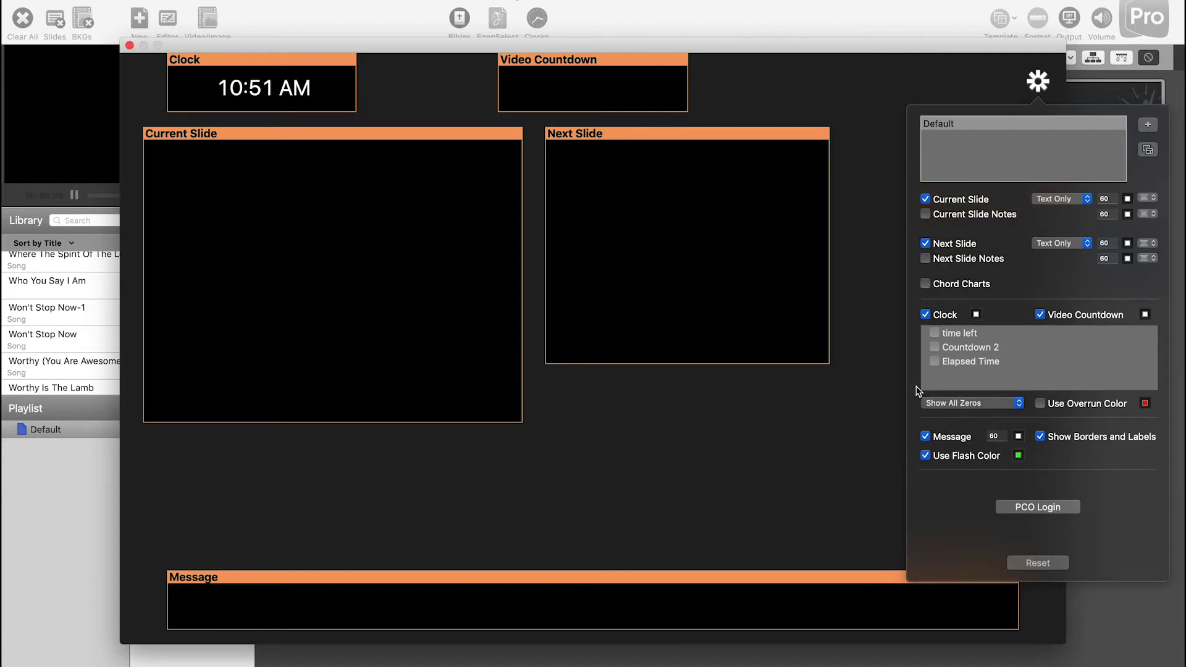
Remove the message area and Video Countdown from the stage display, keeping the Clock.
click(926, 437)
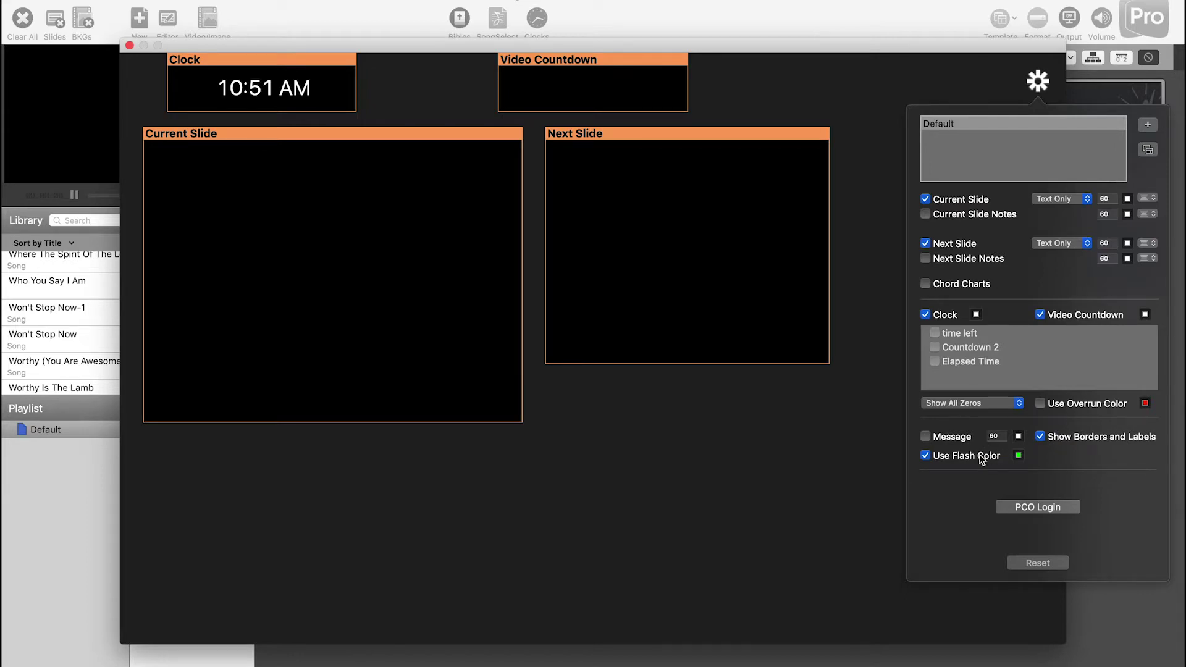
click(926, 456)
click(930, 316)
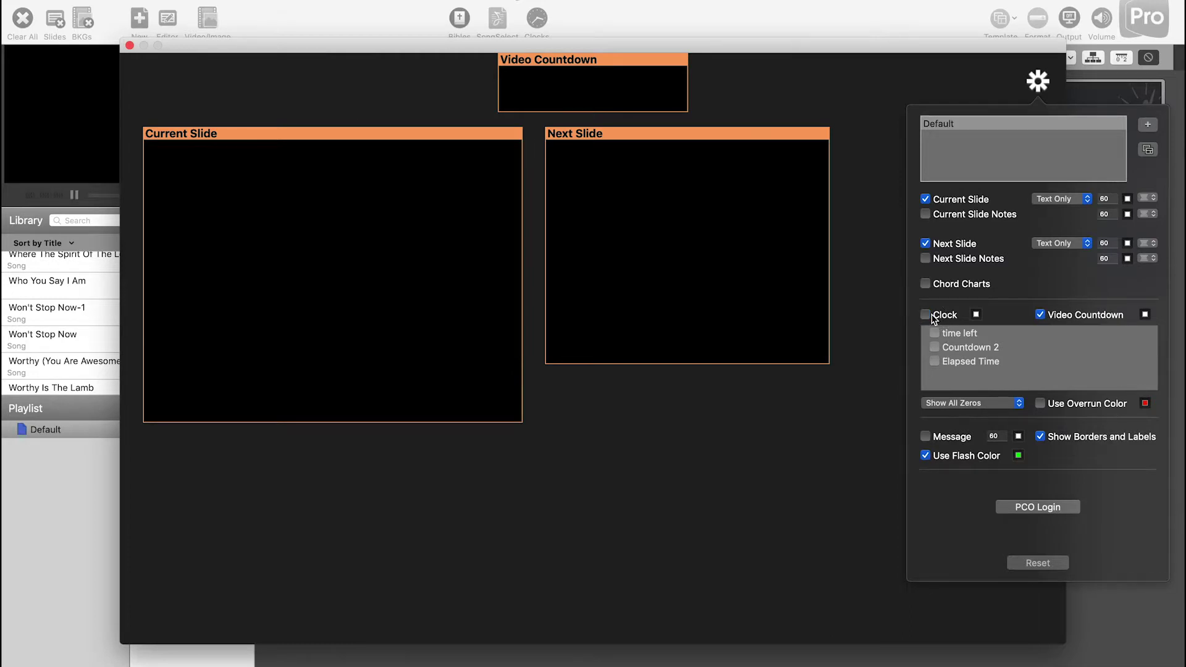
click(933, 317)
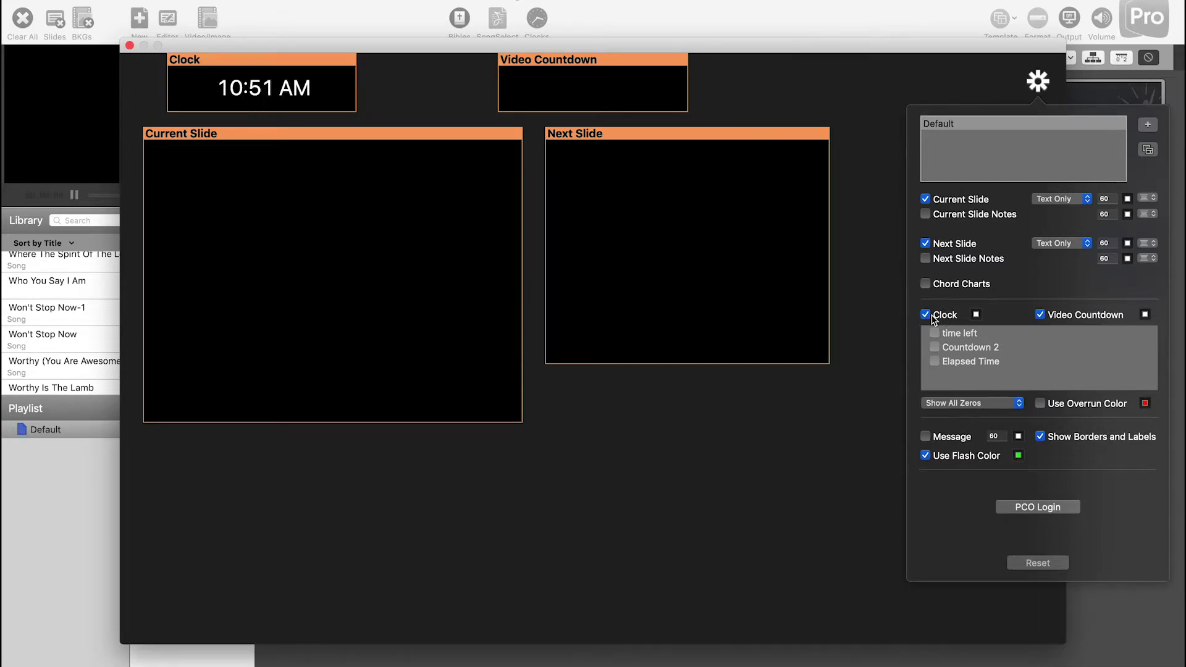
click(1042, 316)
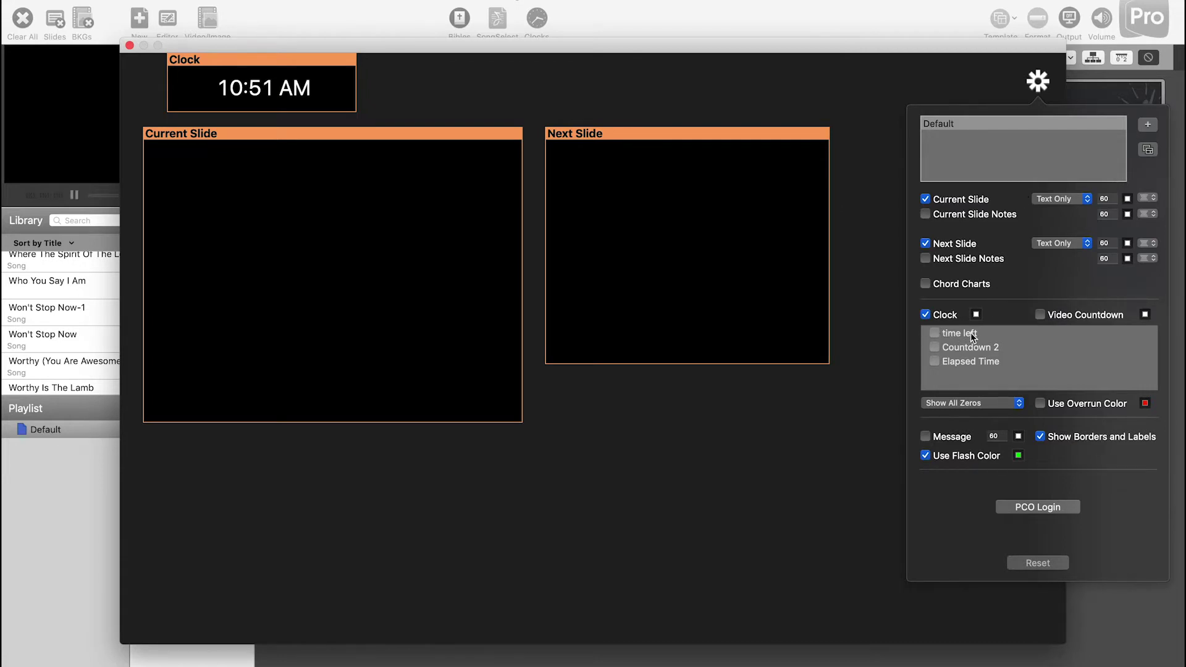
Add 'time left' and place Current Slide top-left and an enlarged Next Slide top-right.
click(935, 334)
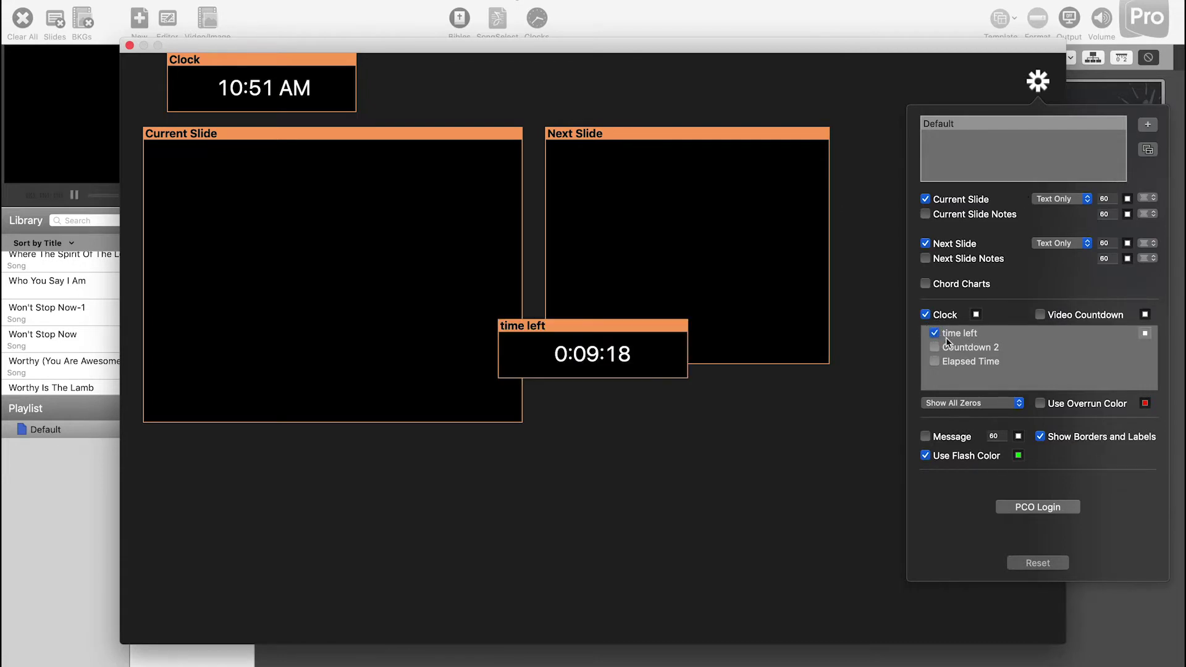
drag(606, 329, 436, 442)
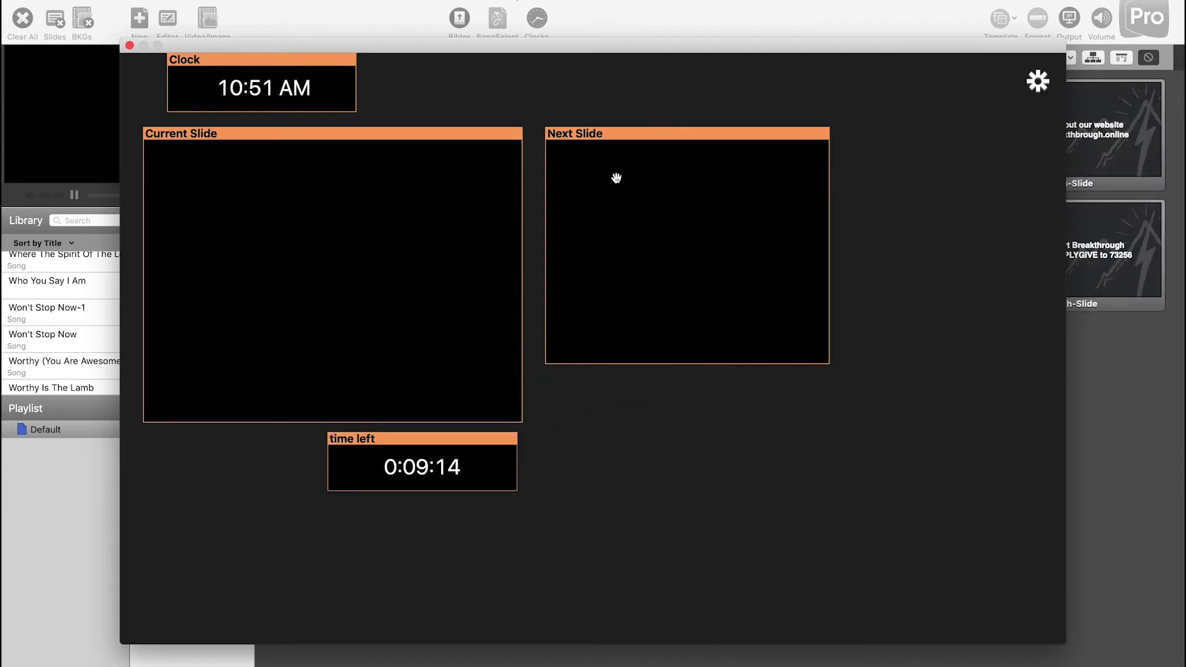
drag(618, 177, 673, 114)
drag(887, 300, 1056, 438)
drag(210, 89, 240, 532)
drag(362, 149, 344, 82)
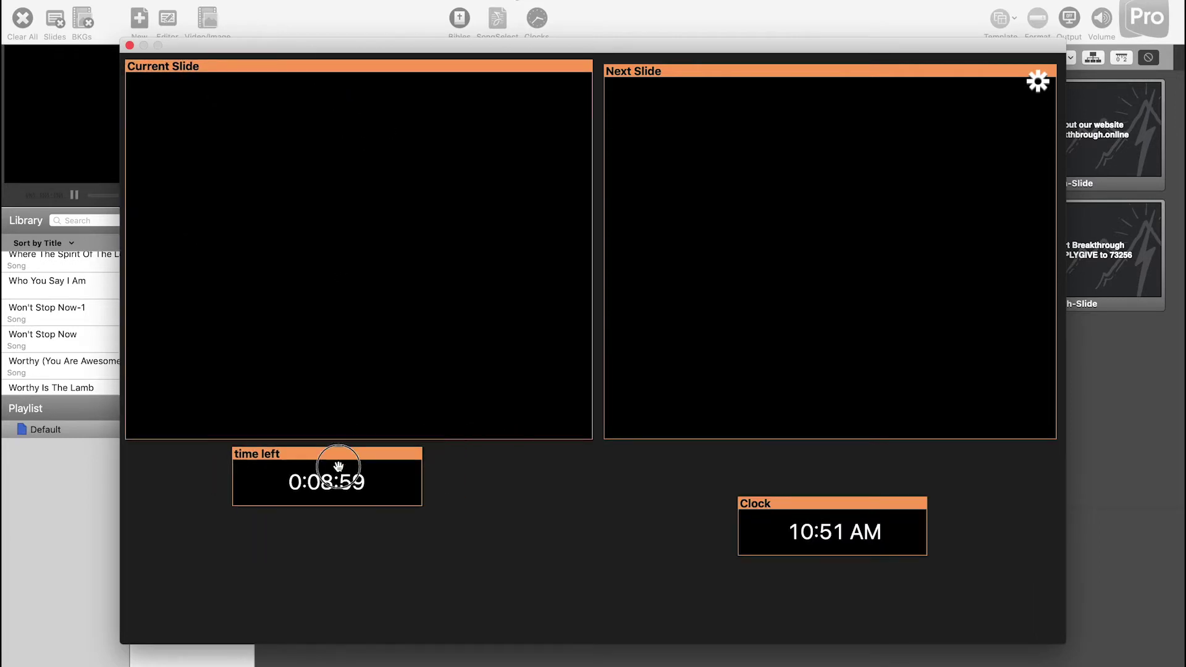
Enlarge 'time left' at bottom-left and a large Clock filling the bottom-right.
drag(339, 466, 233, 464)
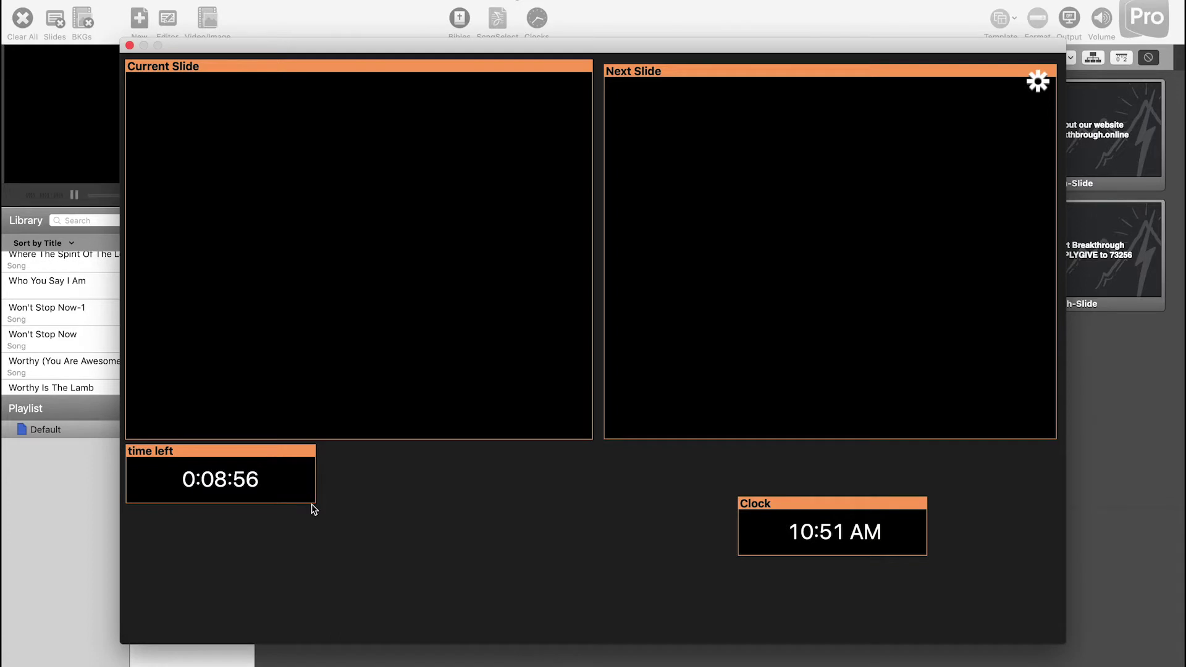
drag(315, 500, 588, 624)
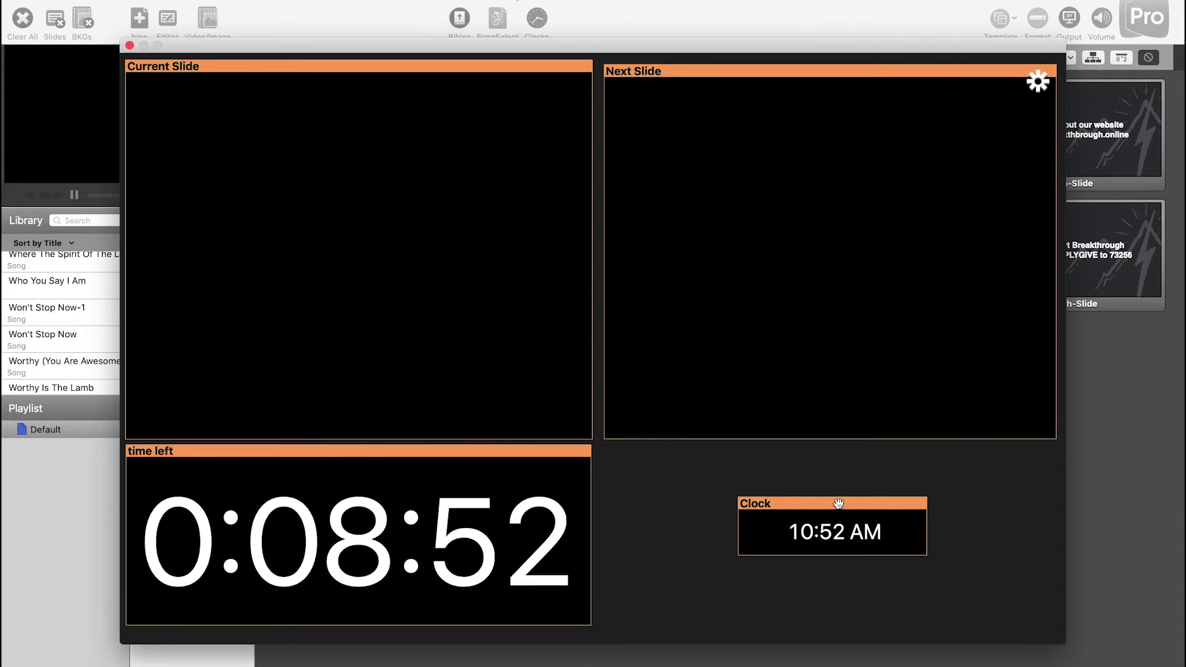
drag(837, 504, 699, 454)
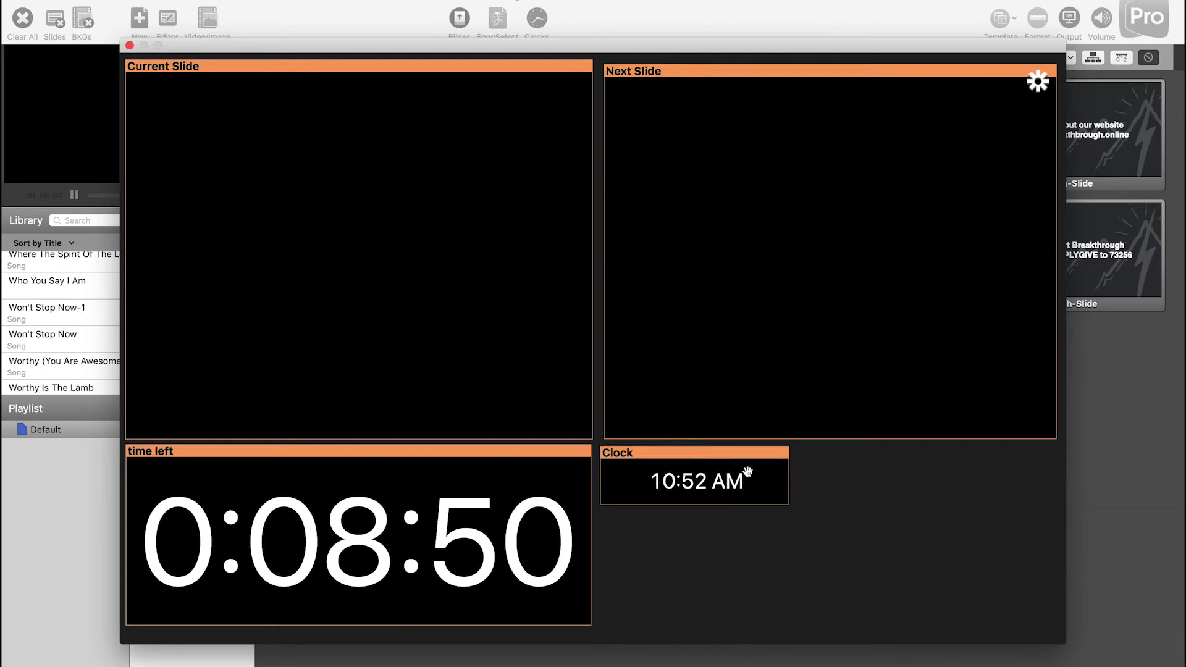
drag(783, 503, 868, 564)
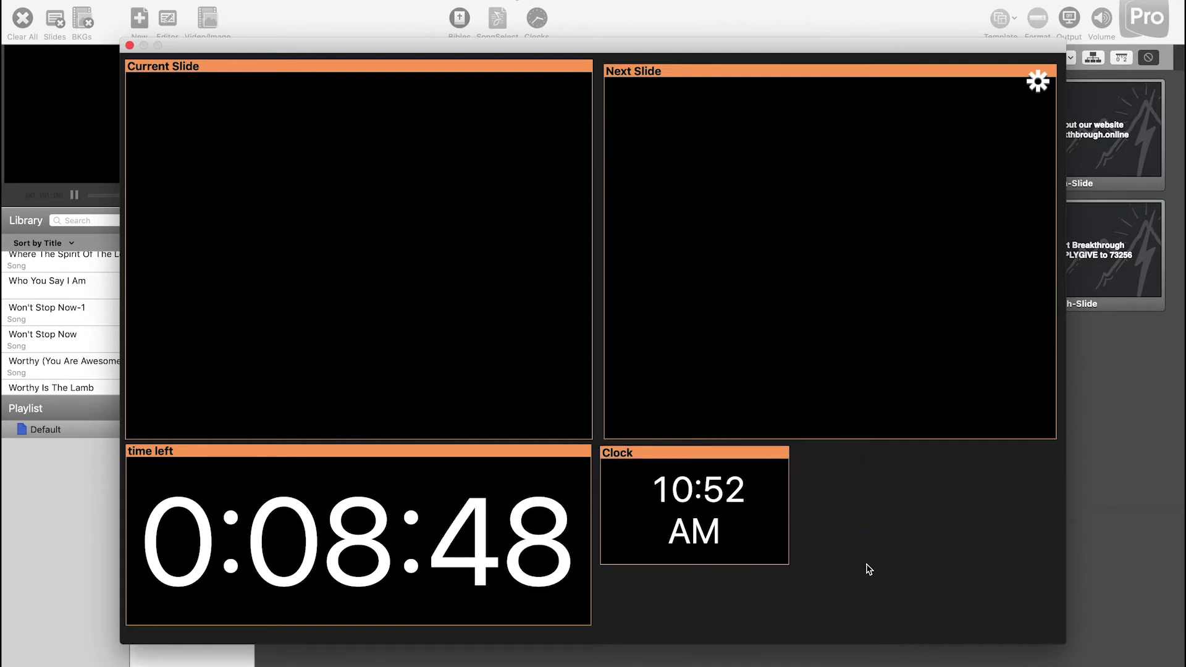
drag(789, 564, 1041, 626)
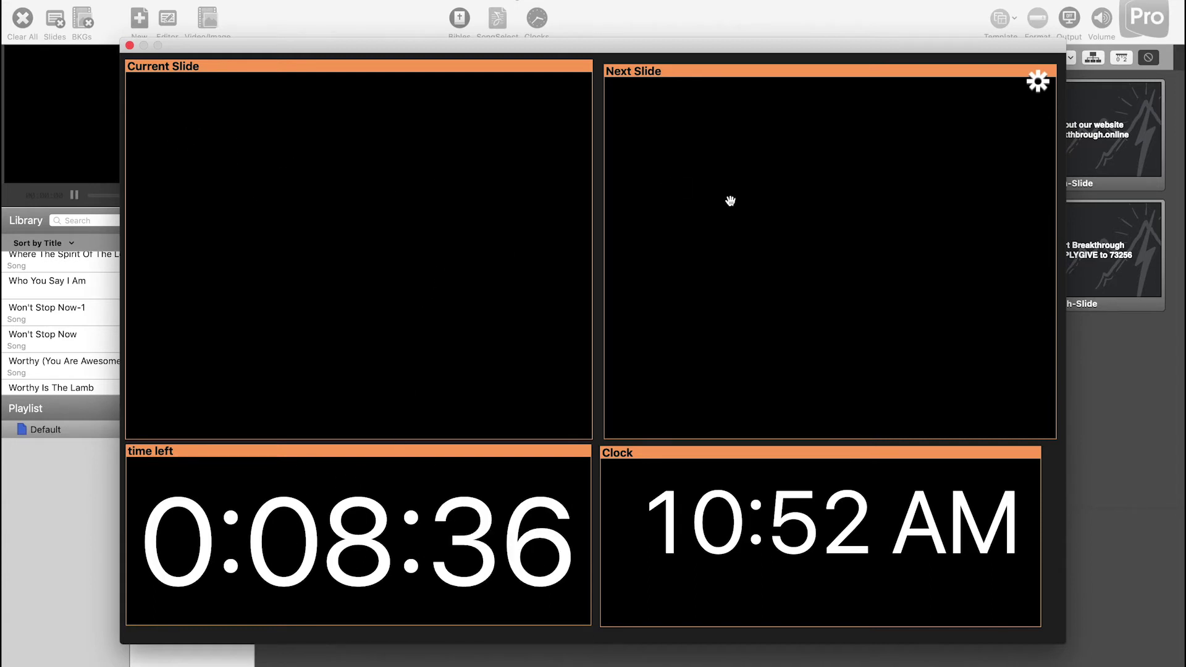
click(129, 46)
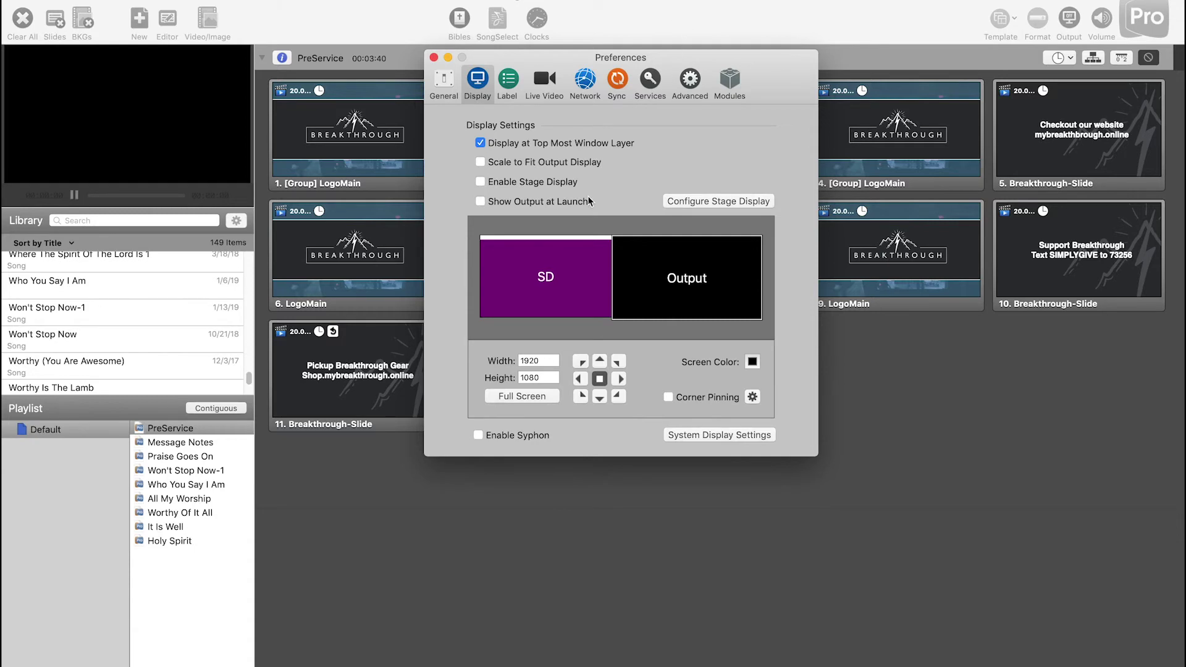
click(537, 277)
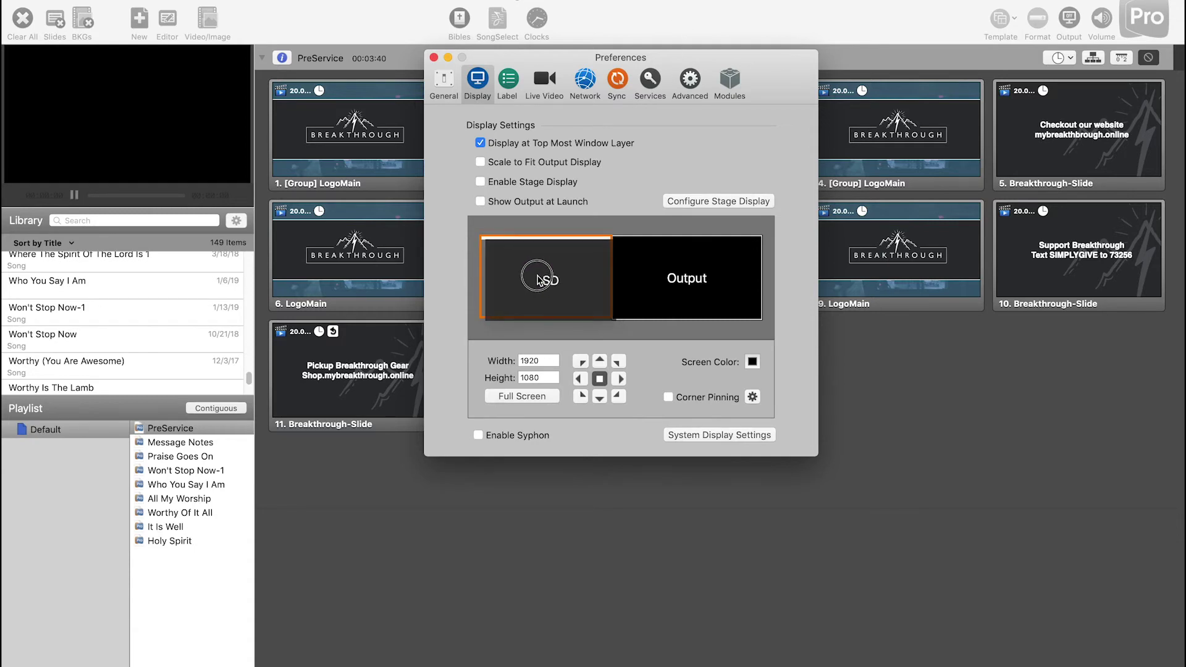
drag(538, 276, 575, 285)
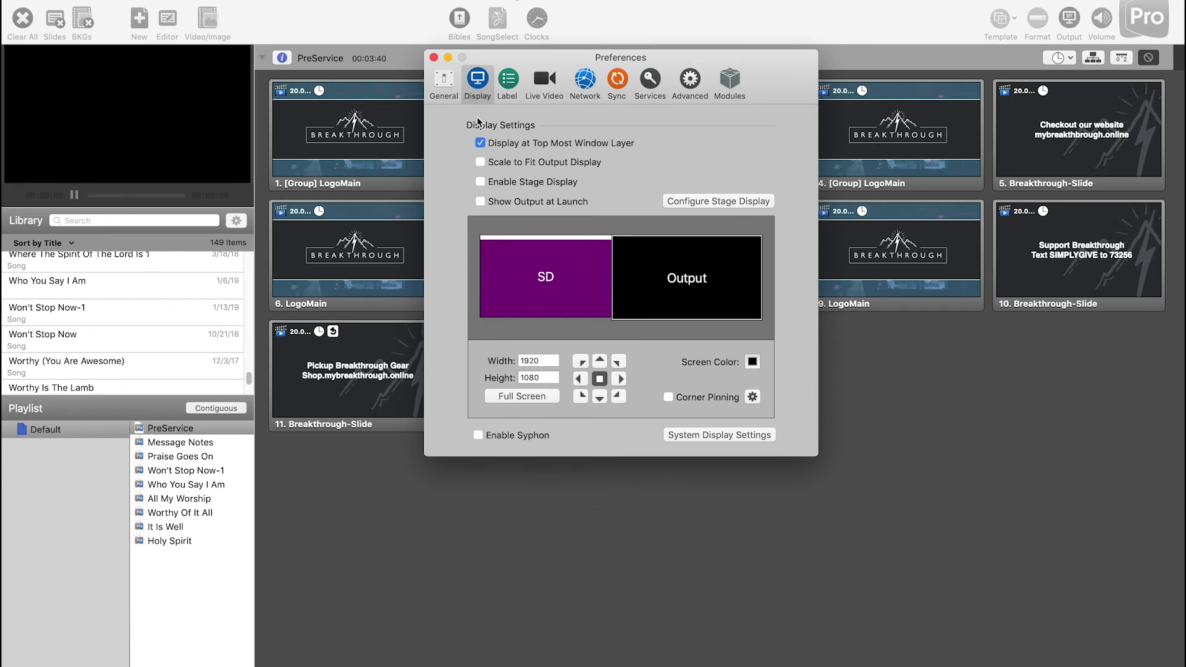